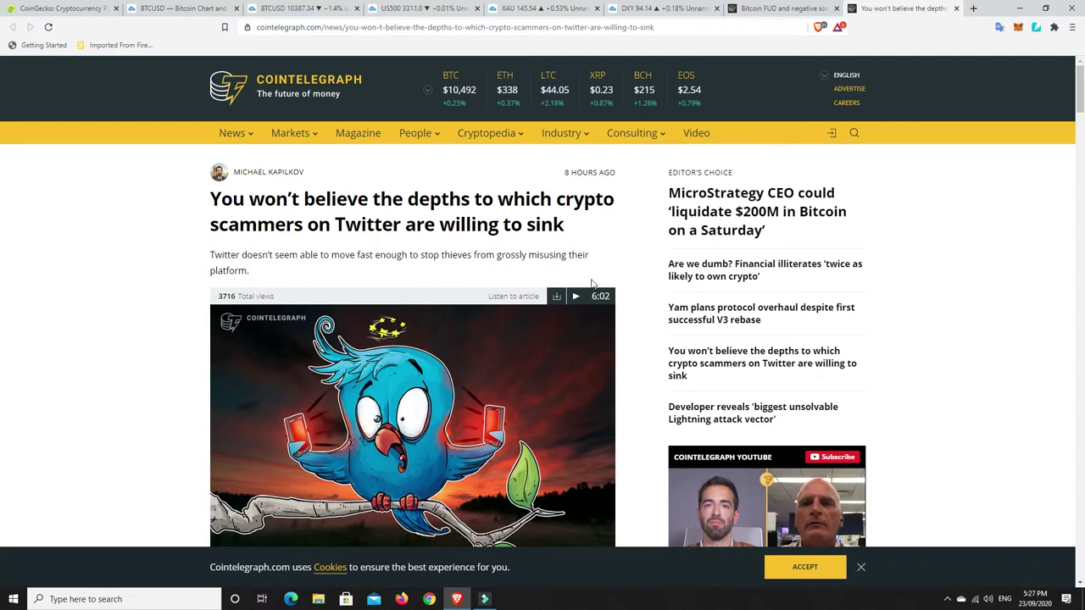
Scroll down to the impersonator's chat promising an 85% return in 4 days on 10 btc
scroll(420, 254, "down", 9)
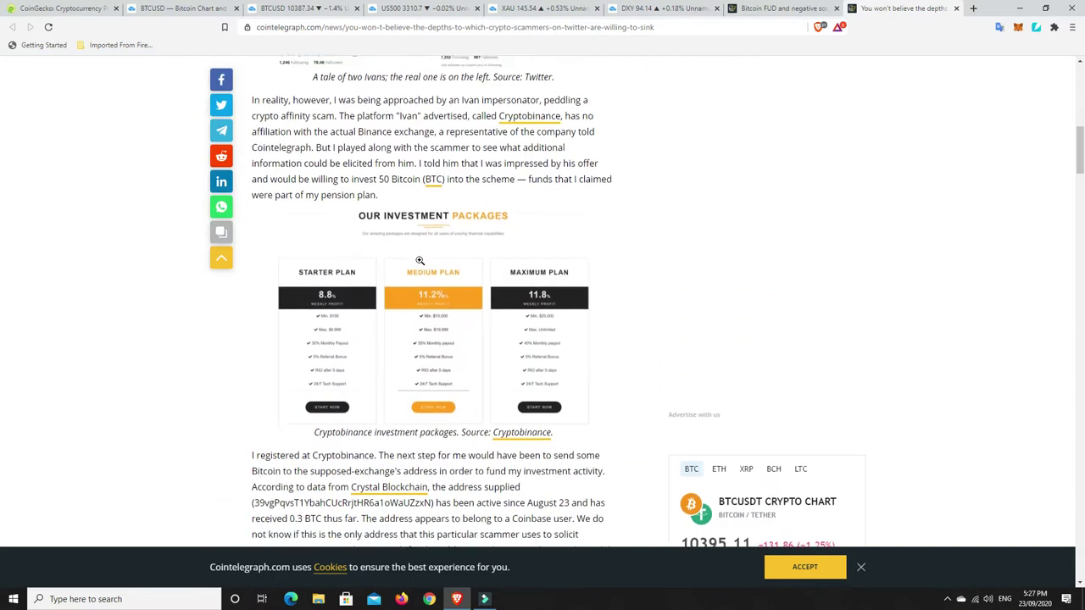
scroll(419, 260, "down", 7)
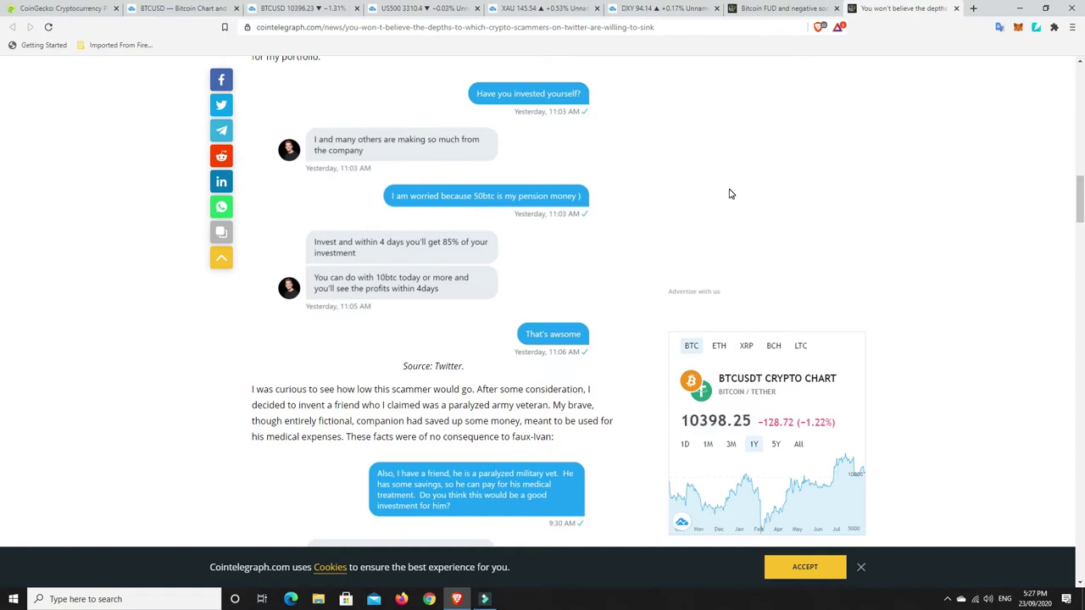
scroll(734, 226, "up", 1)
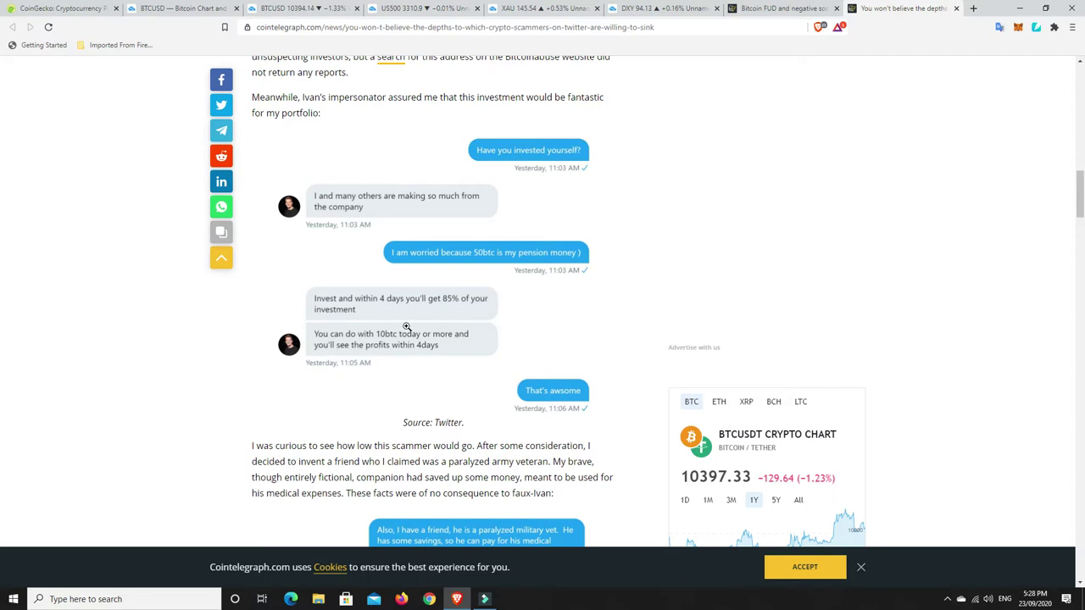
Read on through the chat screenshots, then scroll back up to the article's headline and illustration
scroll(408, 326, "down", 5)
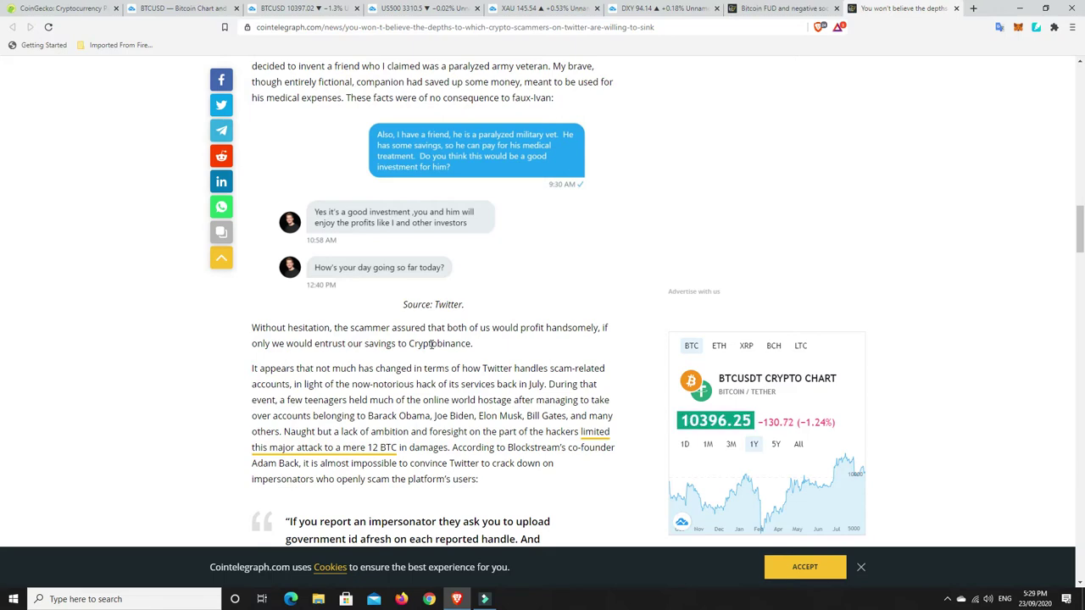
scroll(431, 343, "up", 4)
scroll(431, 343, "up", 15)
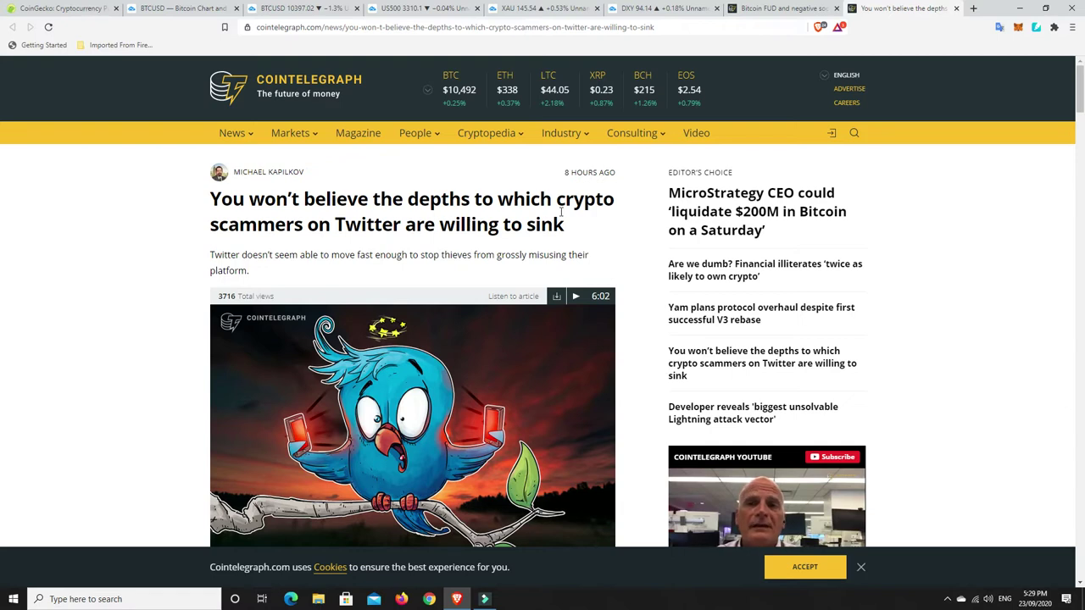
Switch to CoinGecko's Top 100 Coins by Market Capitalization page
left_click(44, 7)
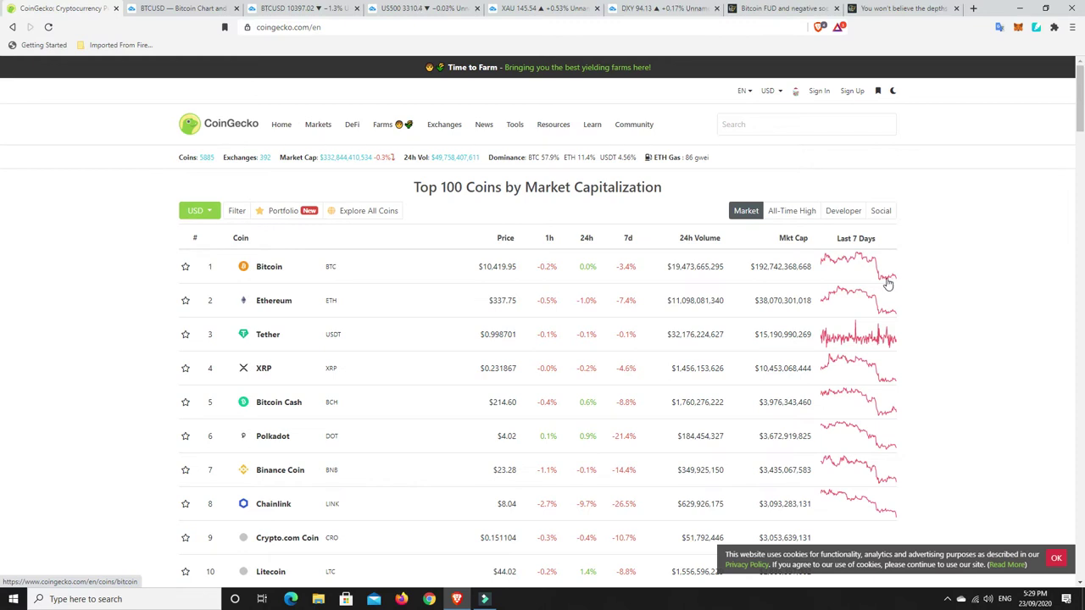
Dismiss the free-trial popup and flip through the S&P 500, gold and Bitcoin charts
left_click(428, 8)
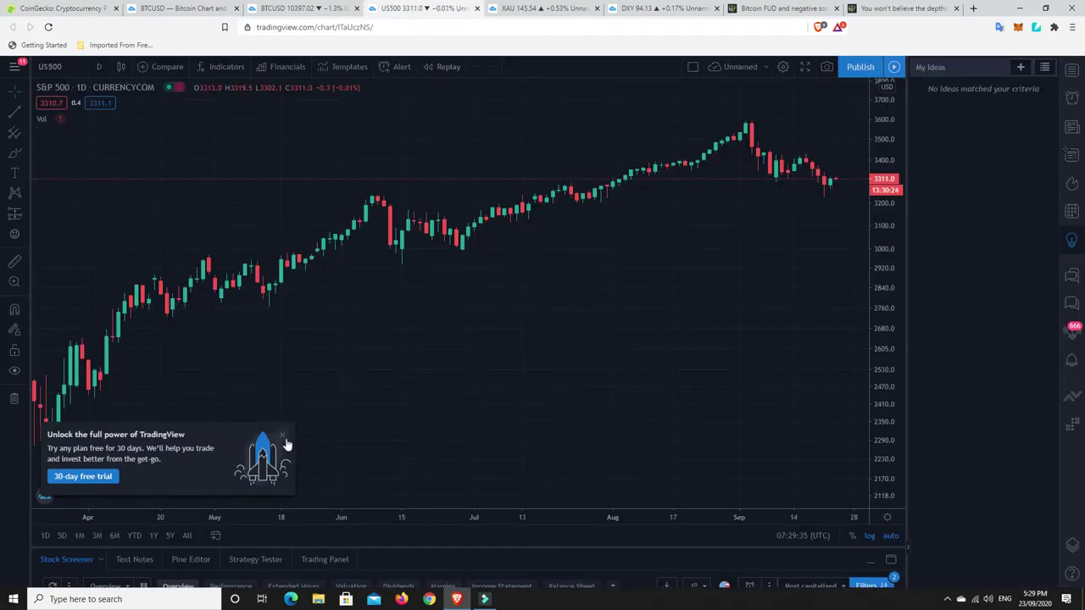
left_click(282, 436)
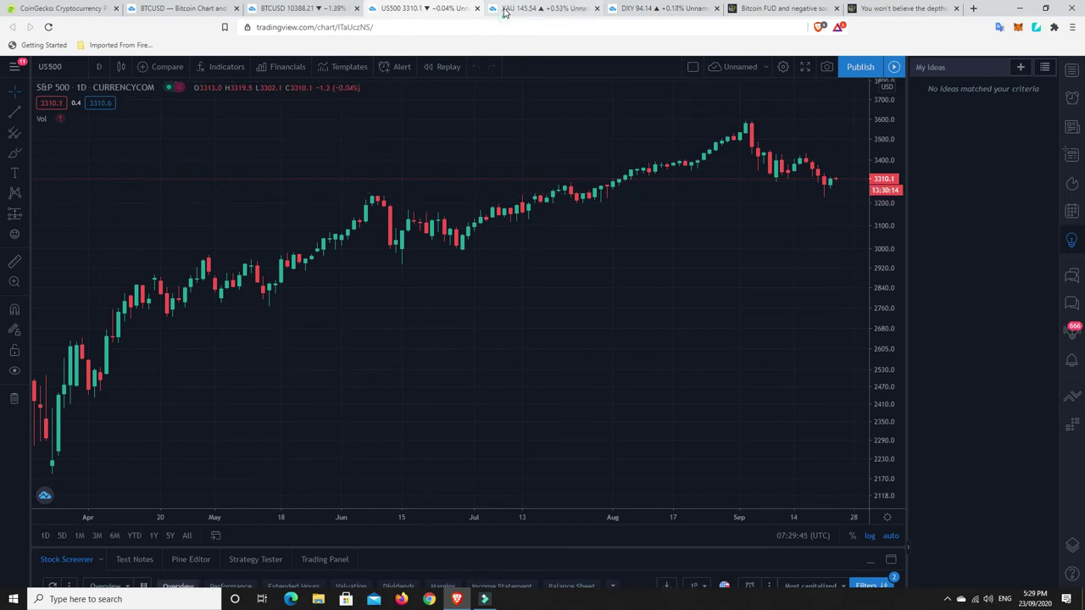
key("ctrl+Tab")
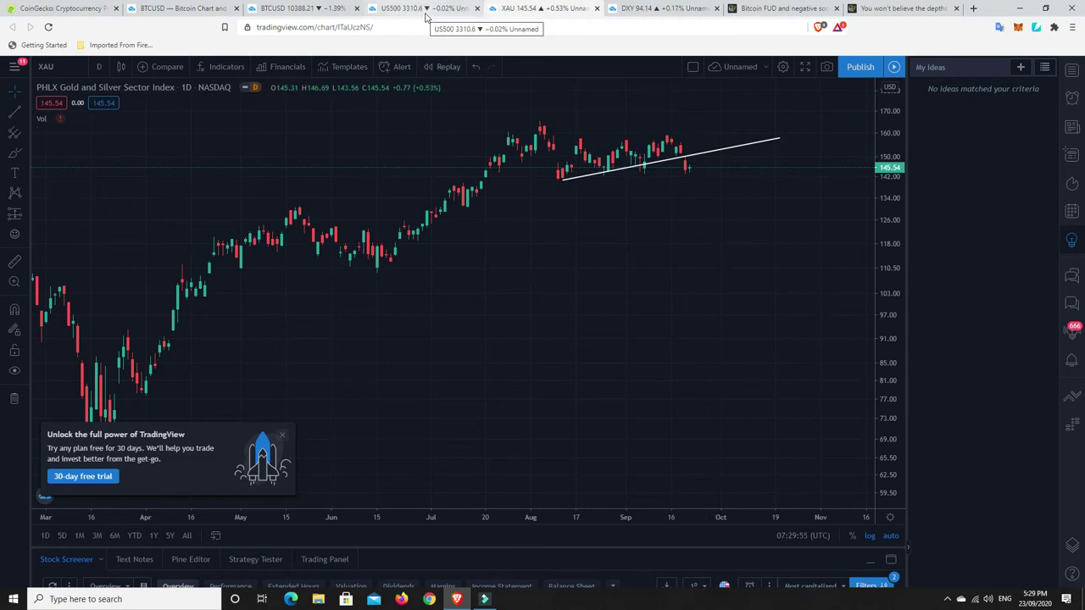
left_click(426, 10)
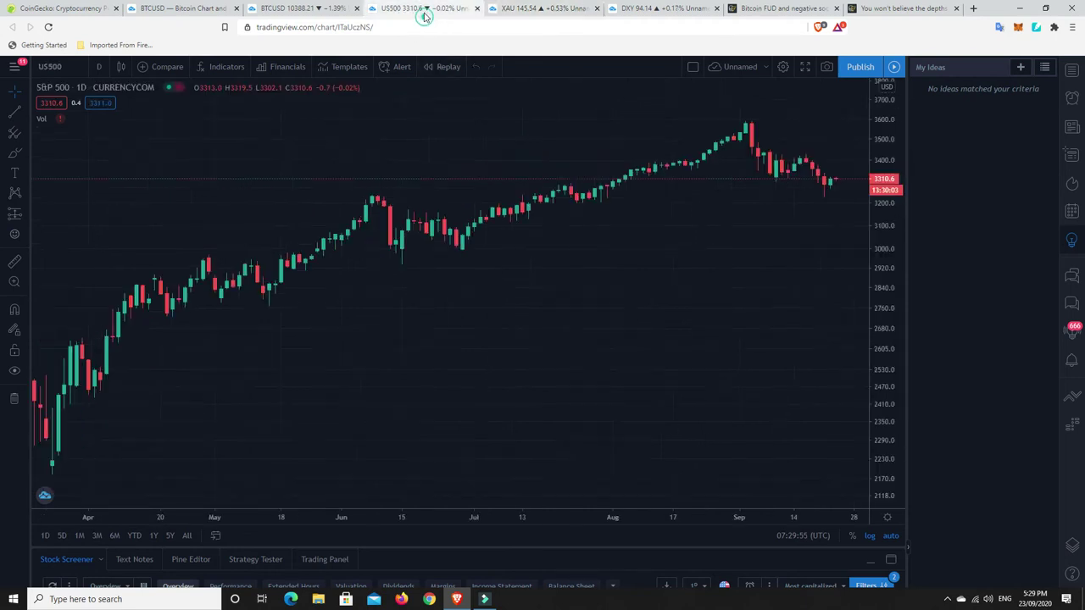
left_click(258, 10)
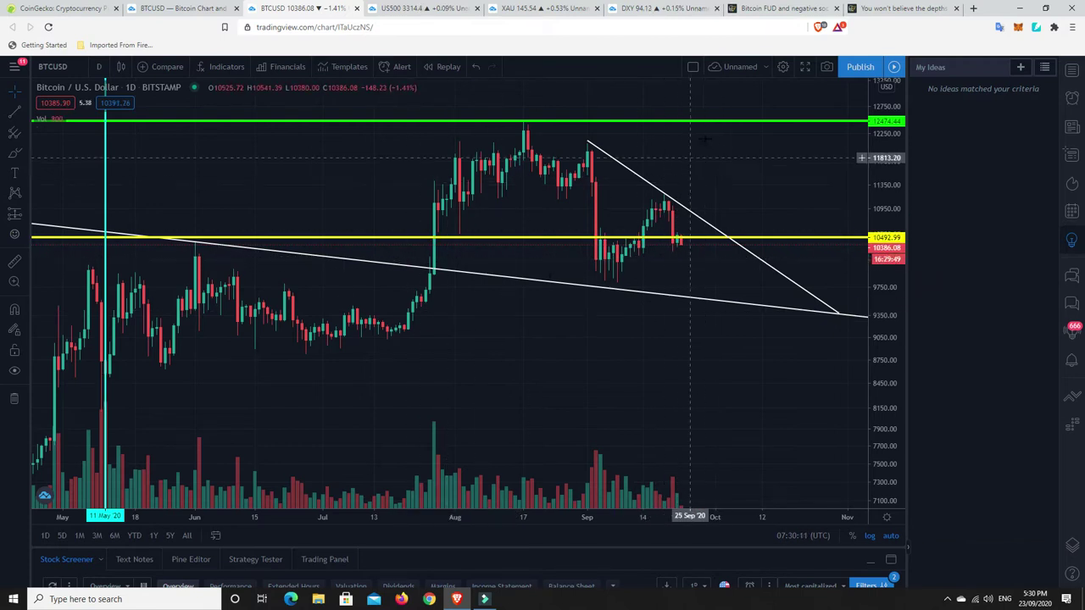
Bring up the U.S. Dollar Currency Index chart and zoom in on its recent downtrend
left_click(642, 10)
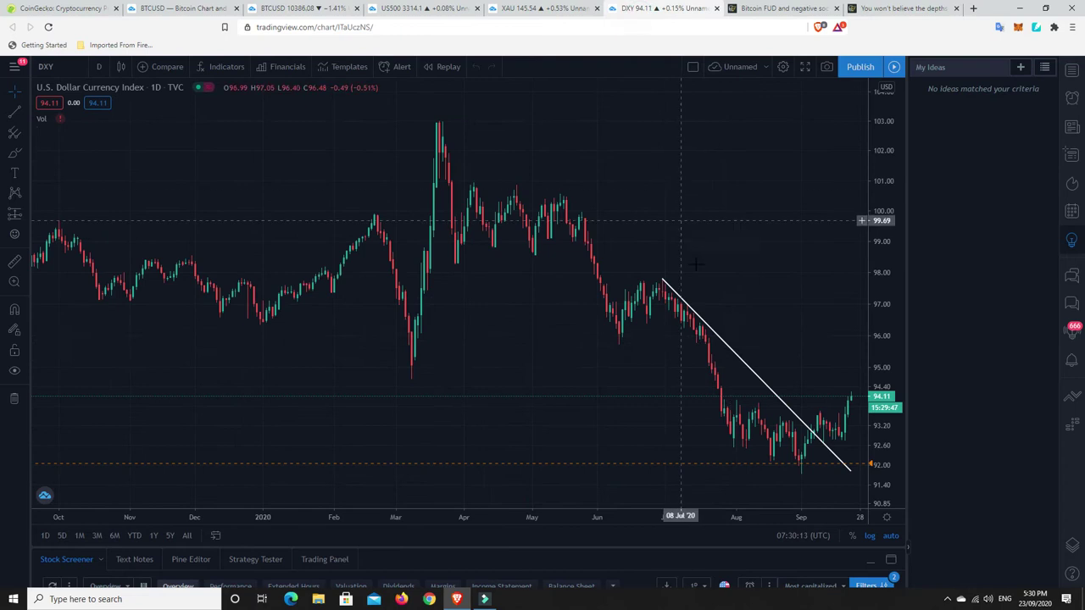
scroll(530, 415, "up", 2)
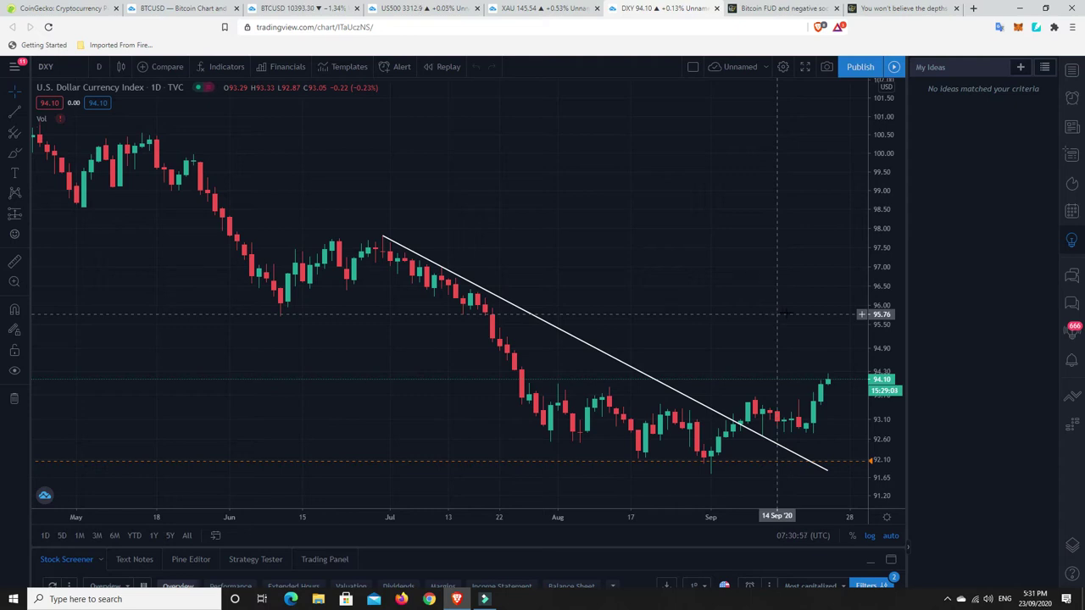
left_click(295, 8)
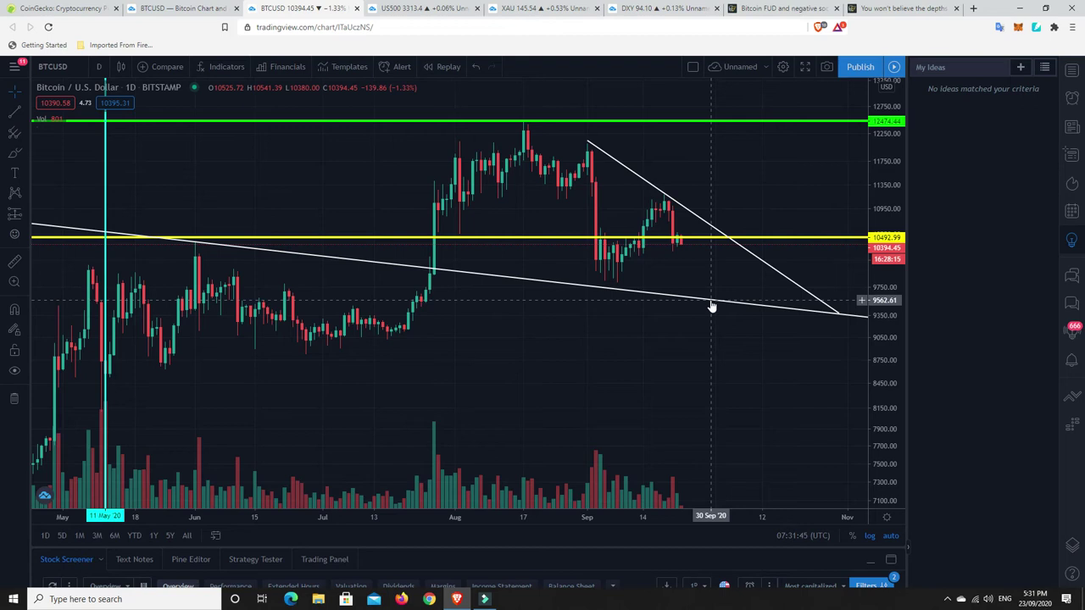
Search indicators for 'mo' and add a Moving Average to the Bitcoin chart
left_click(218, 67)
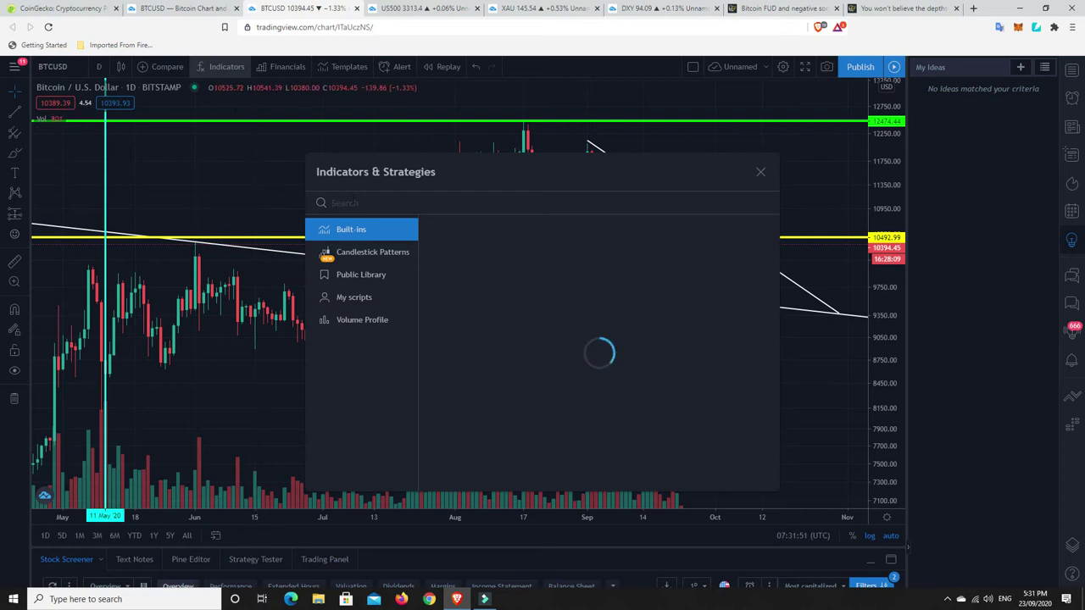
type("mo")
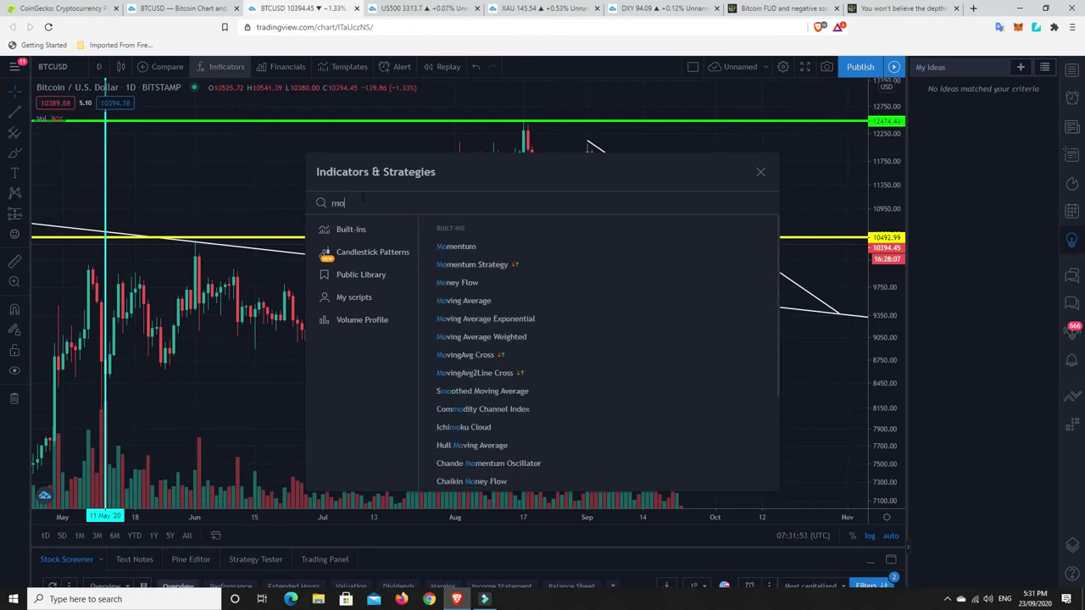
left_click(458, 301)
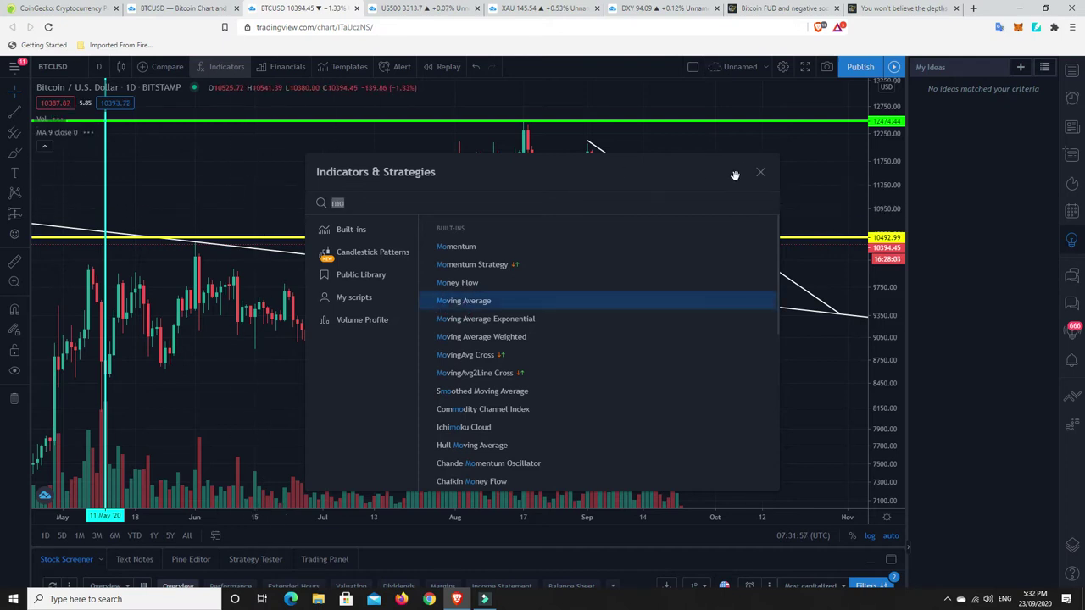
Close the indicator search and change the Moving Average length from 9 to 100
left_click(761, 173)
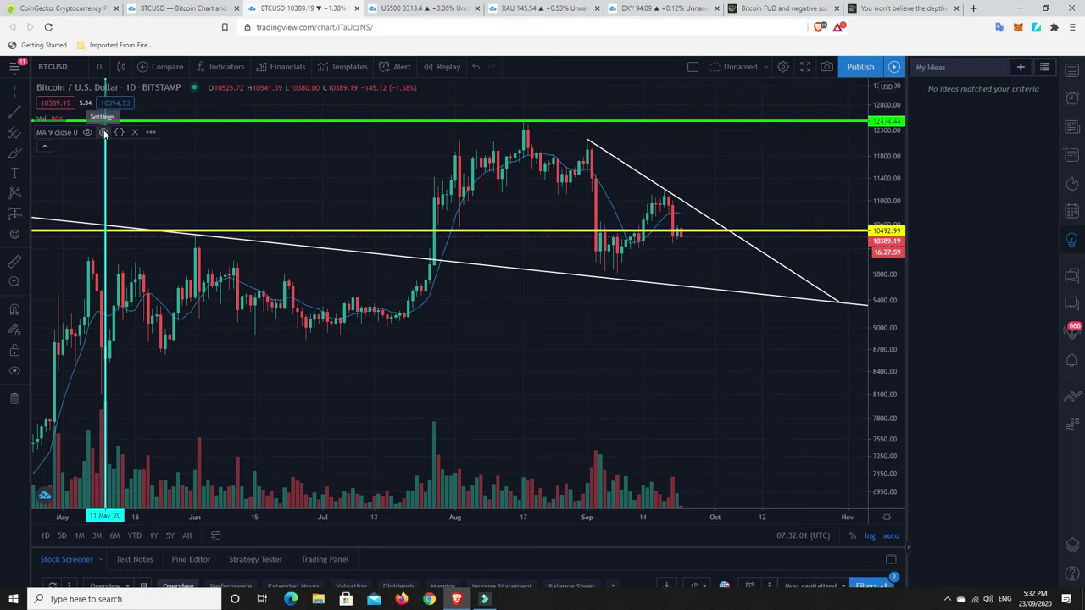
left_click(103, 132)
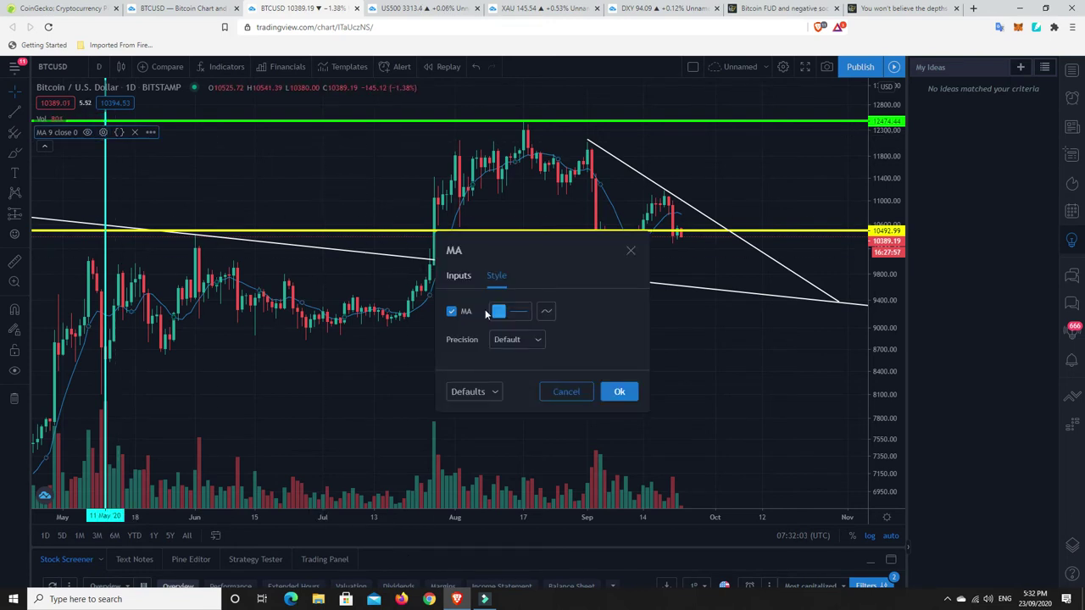
left_click(459, 276)
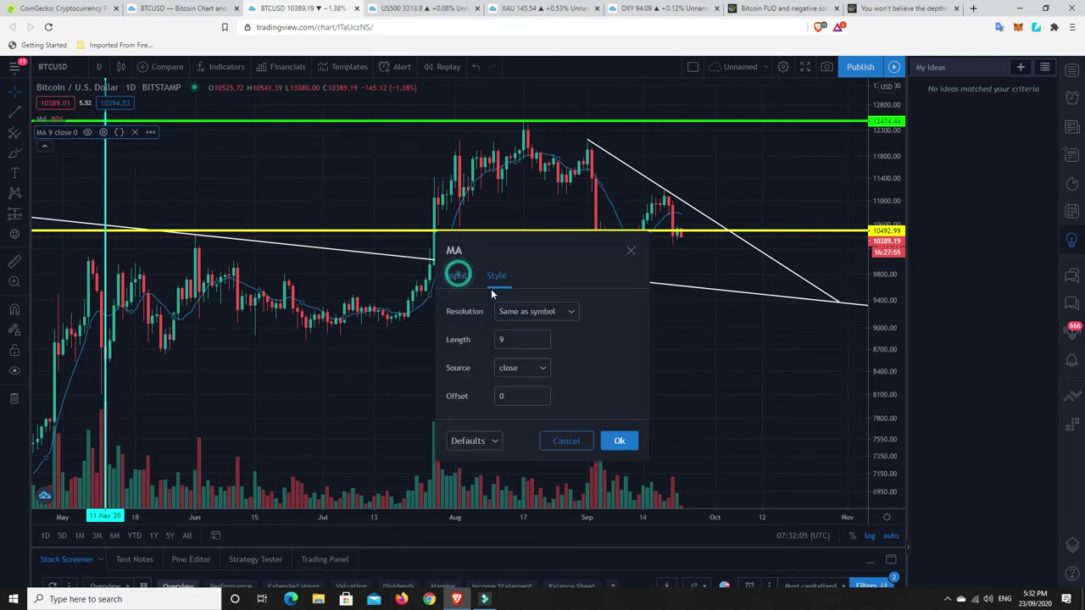
left_click(505, 338)
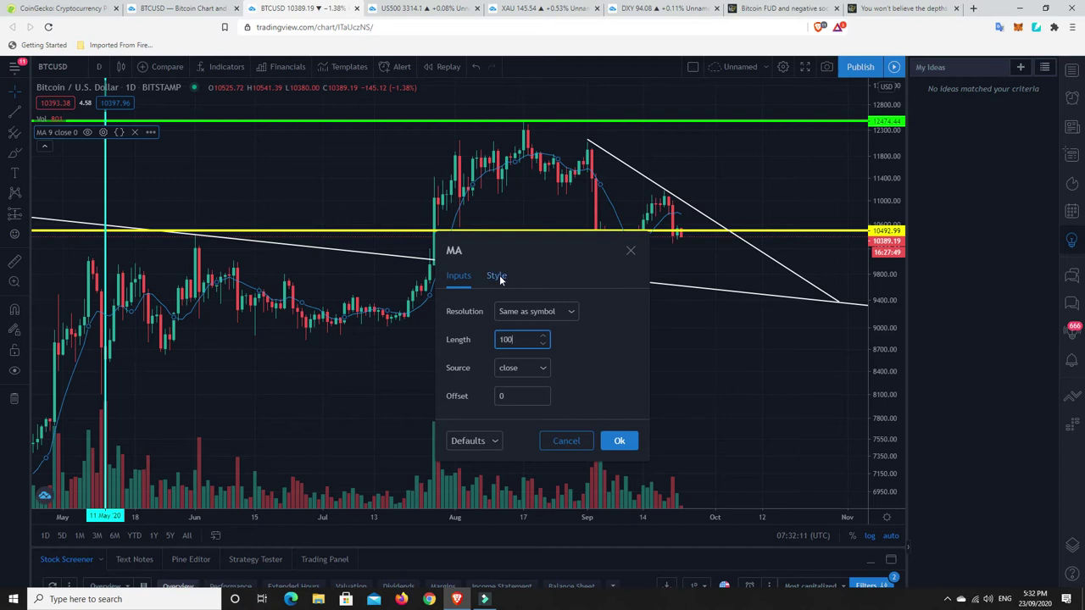
left_click(616, 442)
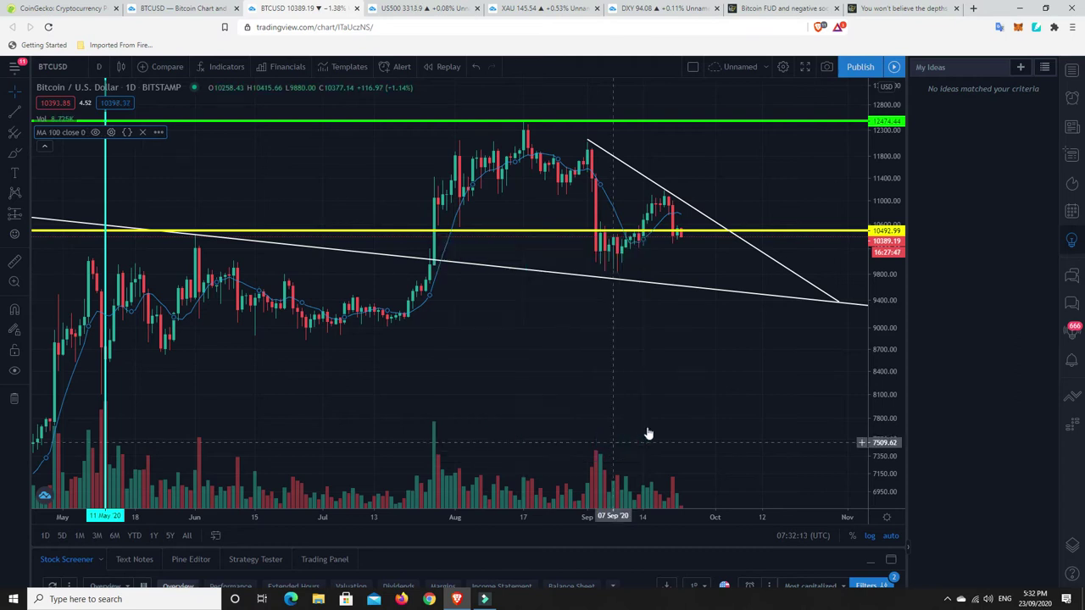
scroll(681, 280, "up", 5)
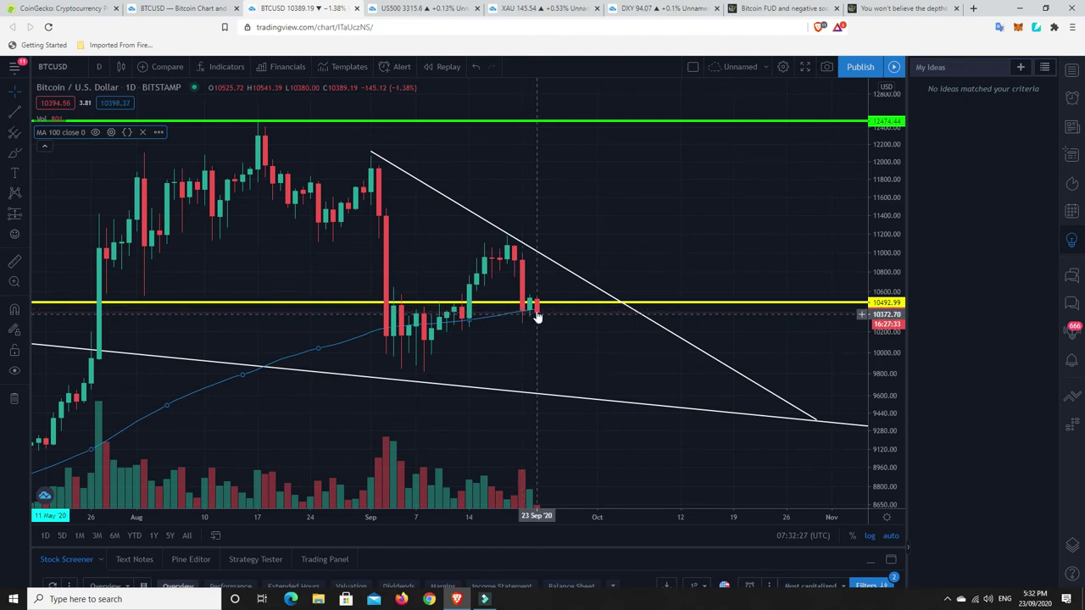
scroll(536, 315, "down", 3)
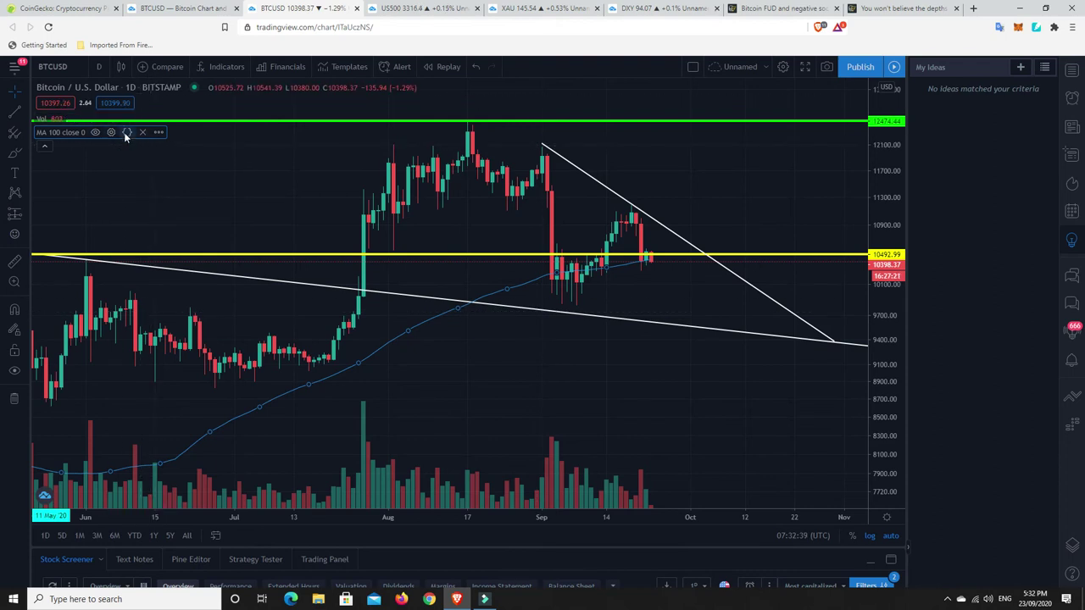
Set the Bitcoin chart interval to 1 week and zoom to frame the weekly candles
left_click(100, 67)
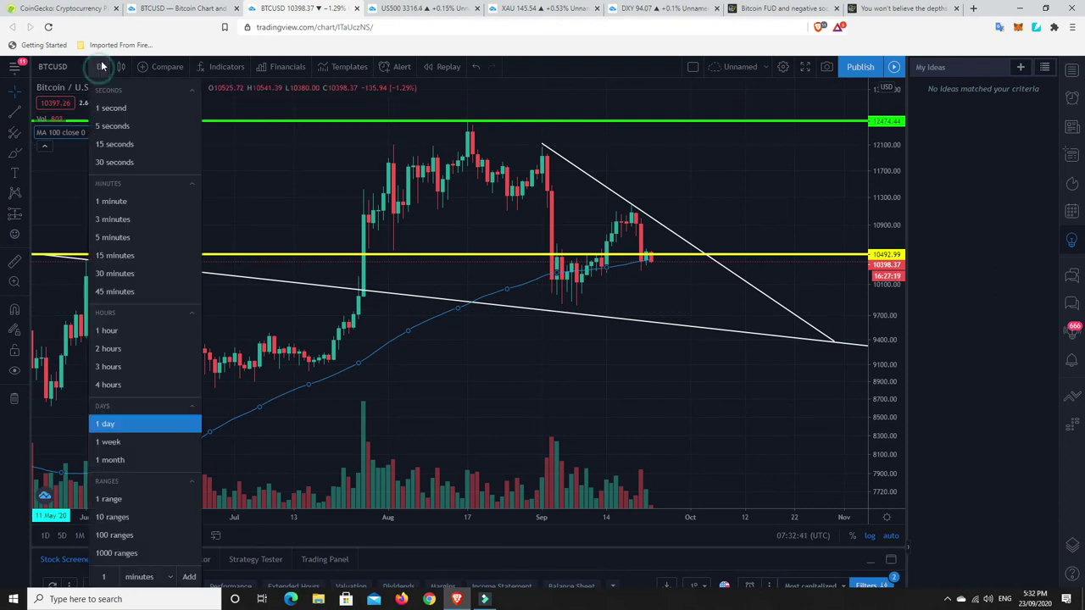
left_click(116, 442)
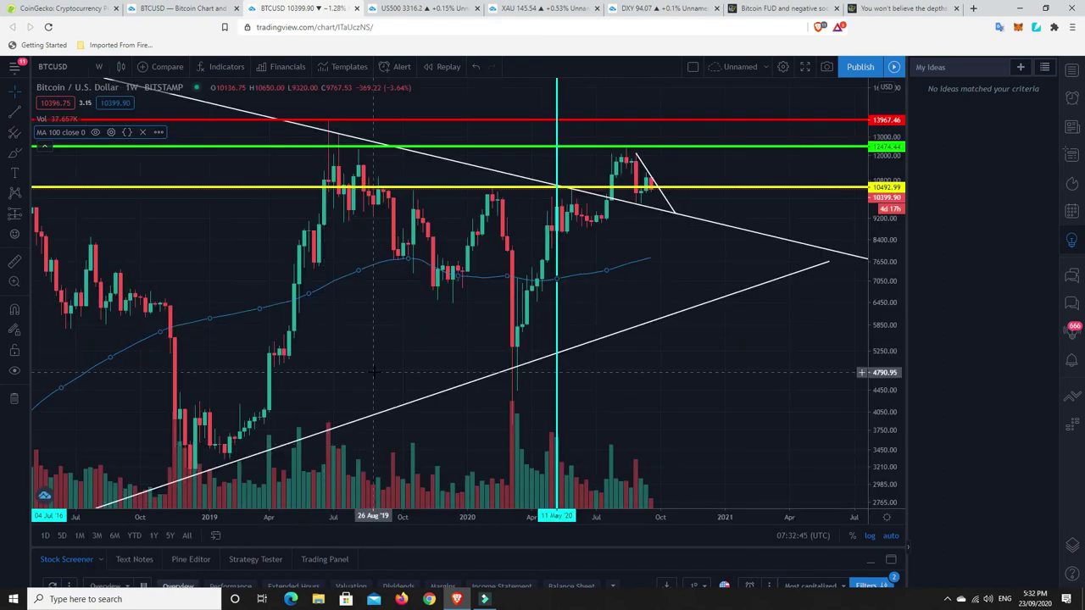
scroll(372, 371, "up", 2)
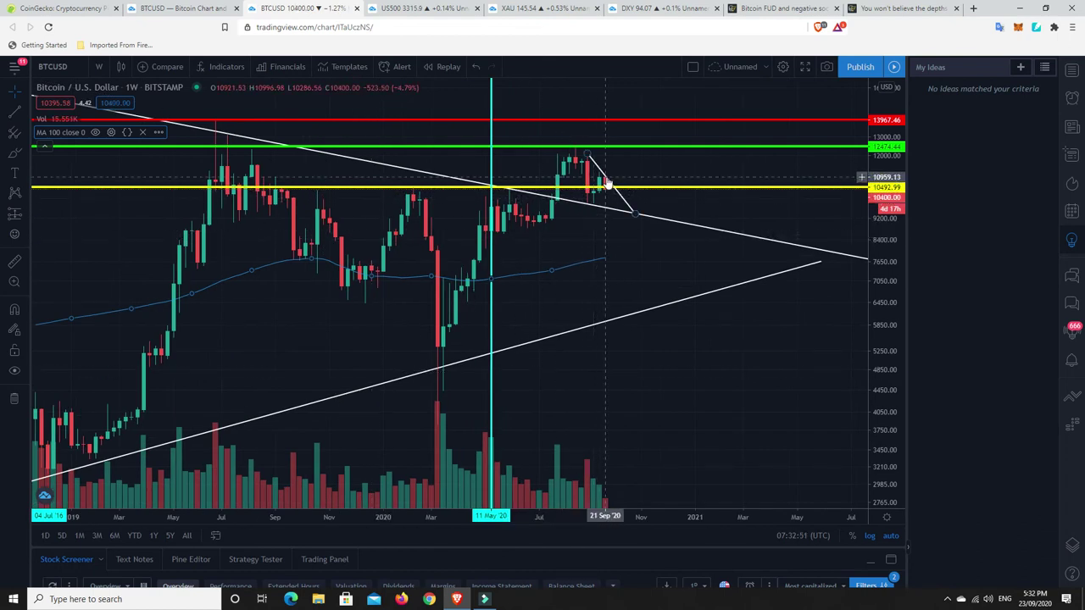
scroll(608, 195, "up", 3)
scroll(608, 195, "up", 2)
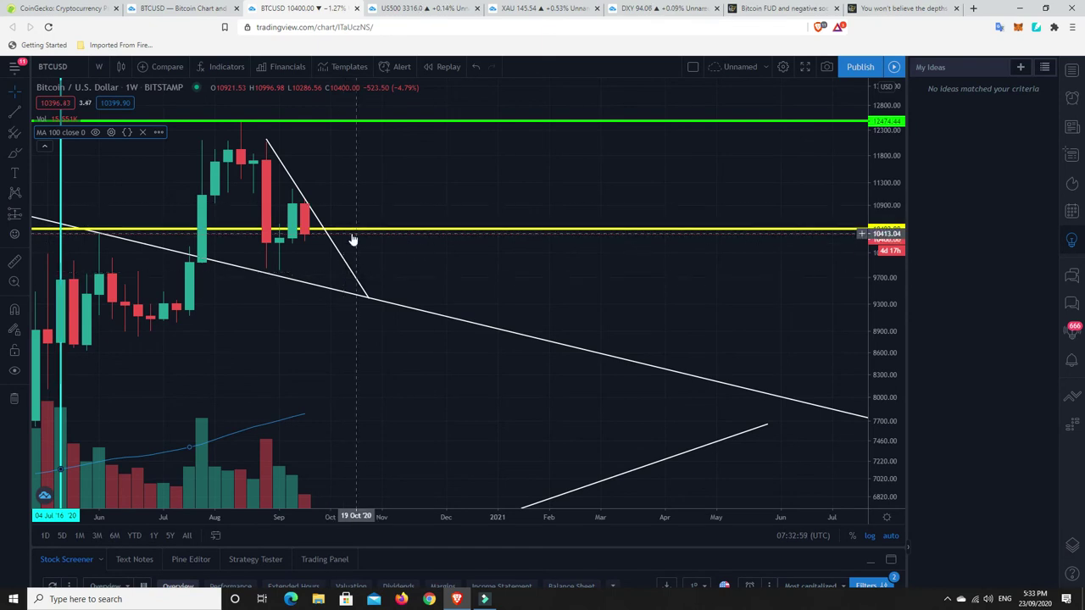
scroll(351, 234, "down", 3)
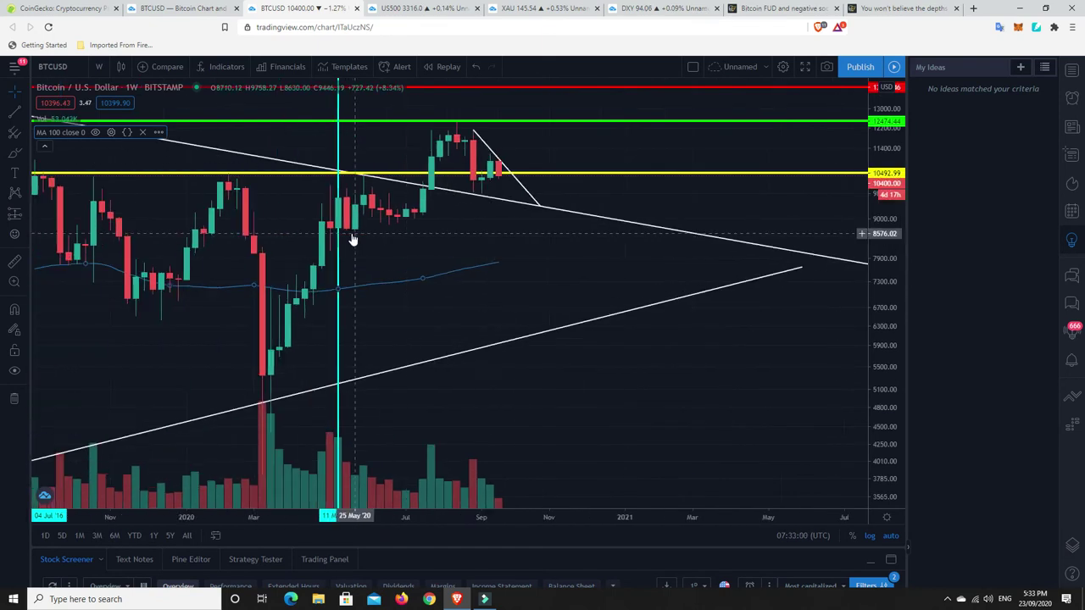
Change the Moving Average length from 100 to 20 and drag the long descending trendline
left_click(111, 132)
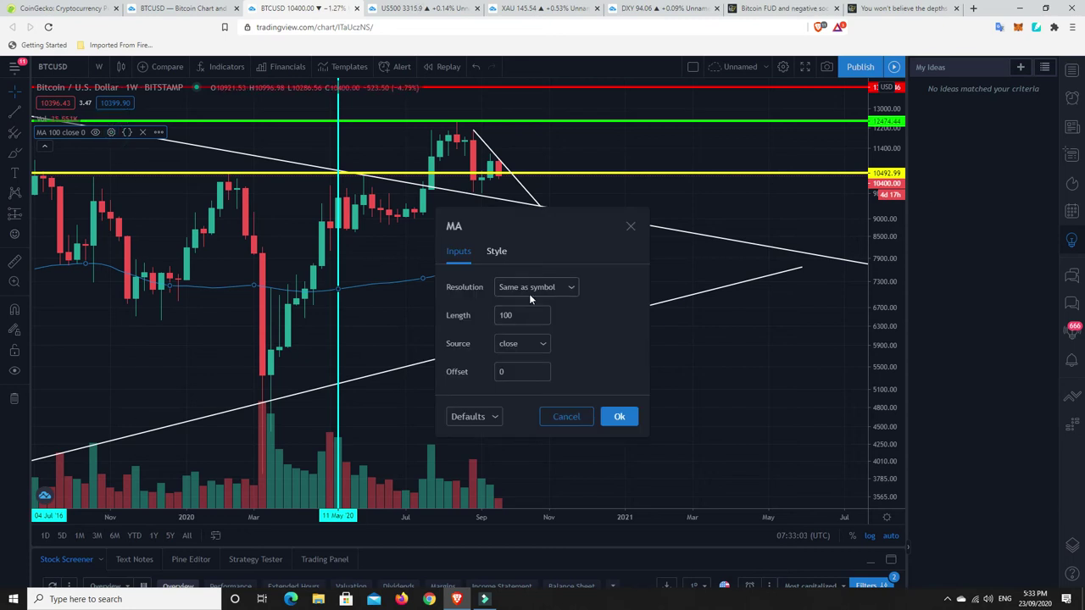
left_click(512, 314)
type("20")
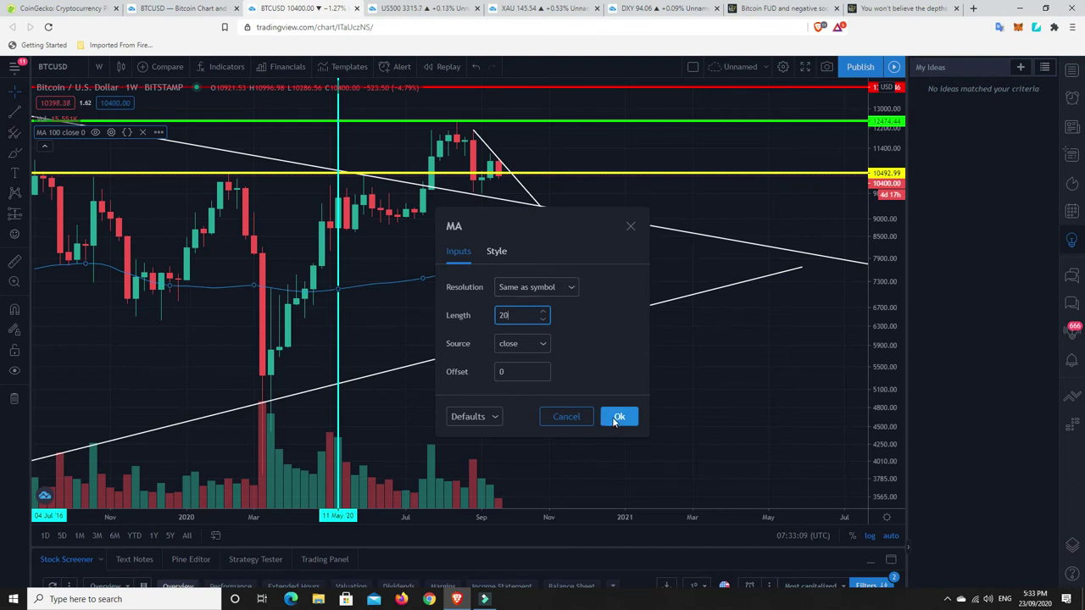
left_click(618, 416)
scroll(461, 335, "up", 5)
mouse_move(308, 350)
left_mouse_down()
mouse_move(528, 353)
mouse_move(448, 366)
left_mouse_up()
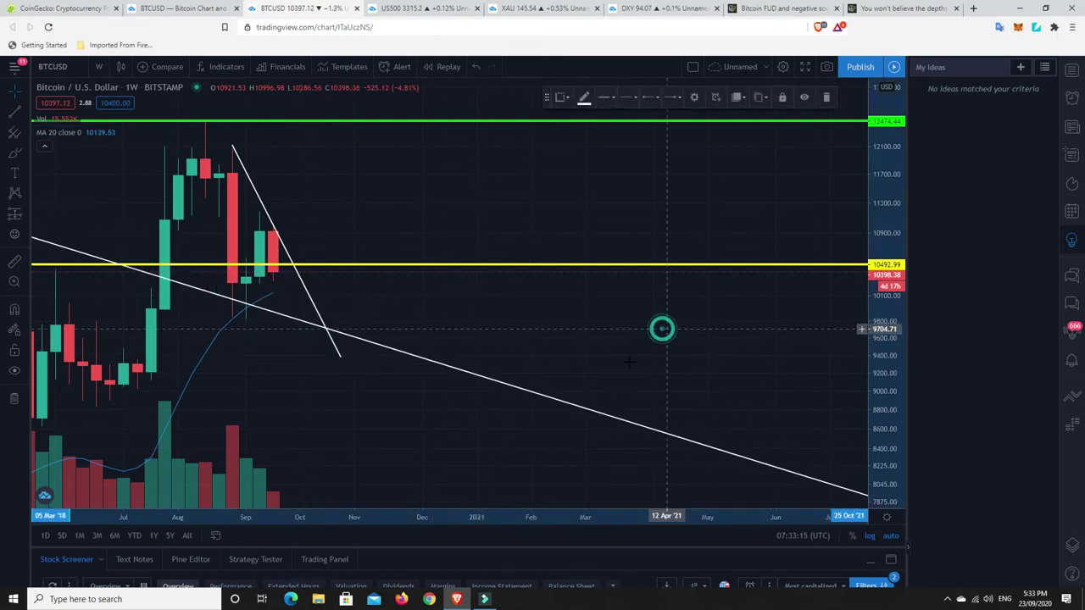
left_click(661, 327)
scroll(613, 369, "down", 5)
scroll(613, 368, "up", 3)
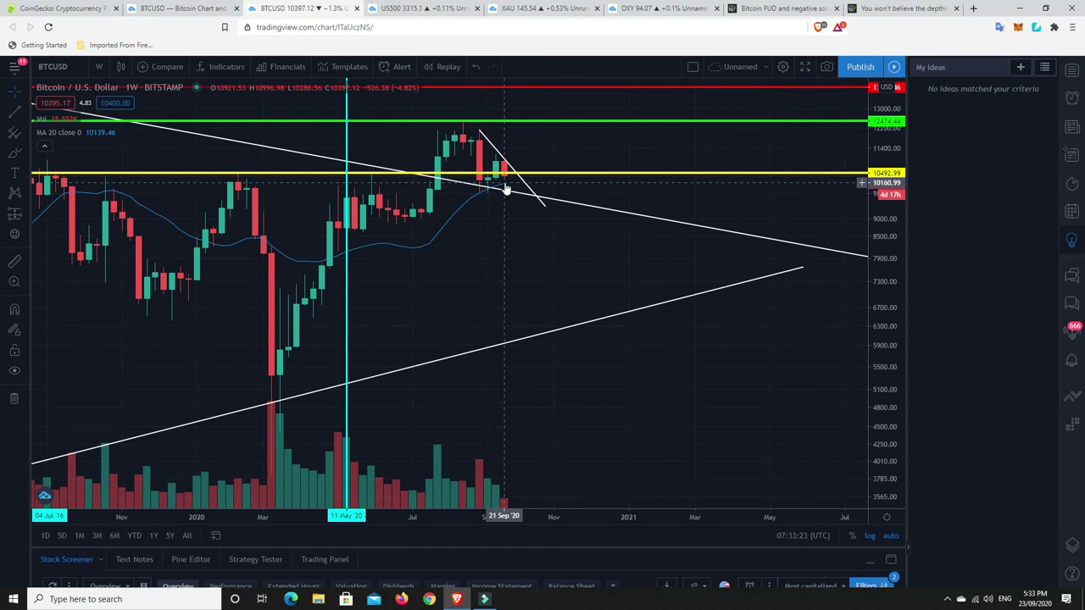
scroll(506, 188, "up", 3)
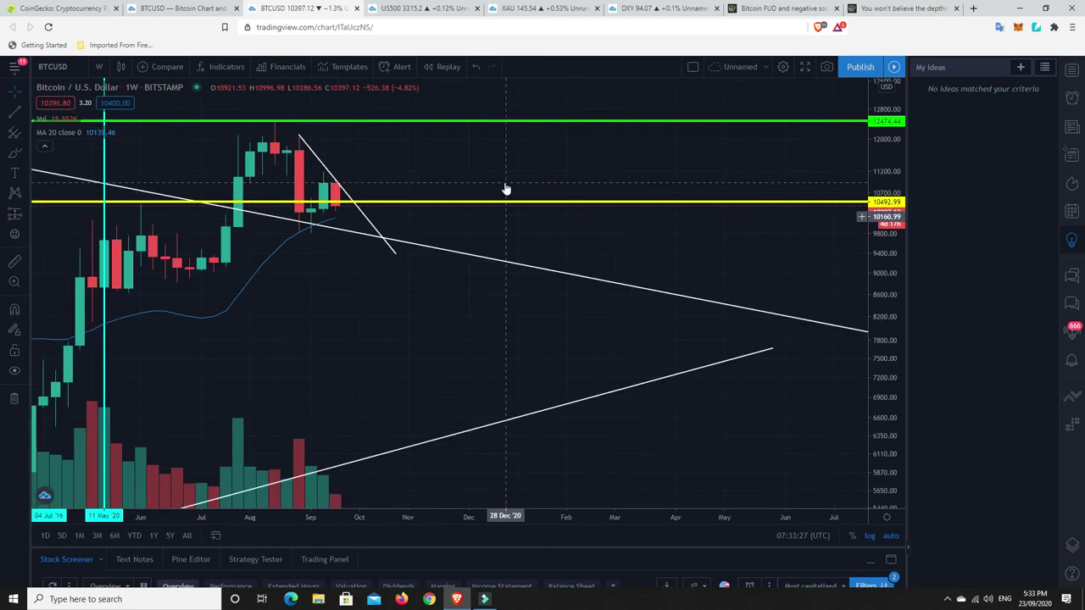